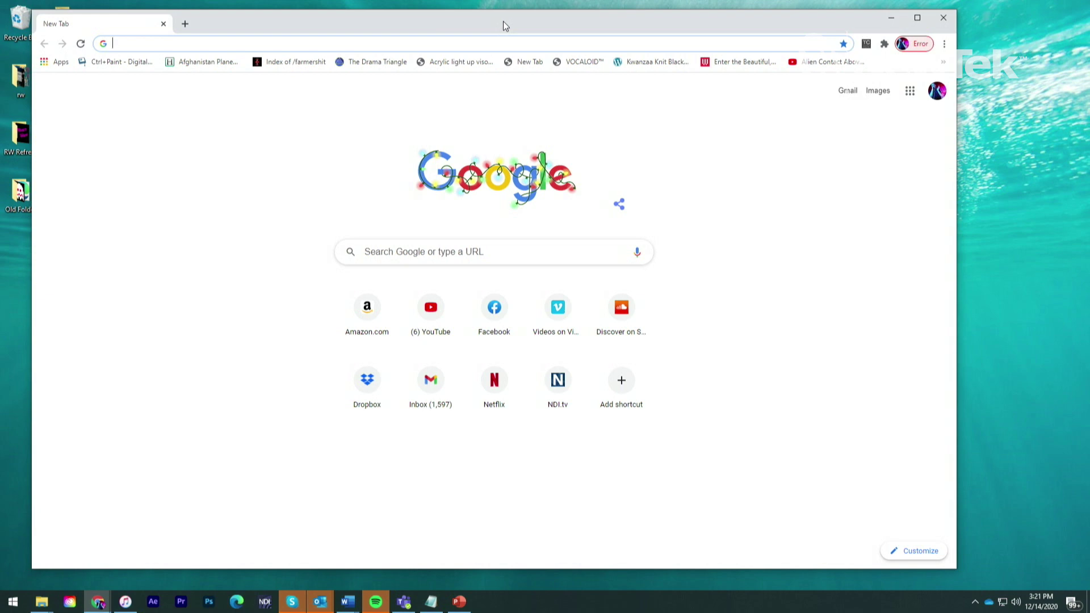
Load ndi.tv and go to the NDI Tools page.
{"action": "type", "text": "ndi.tv"}
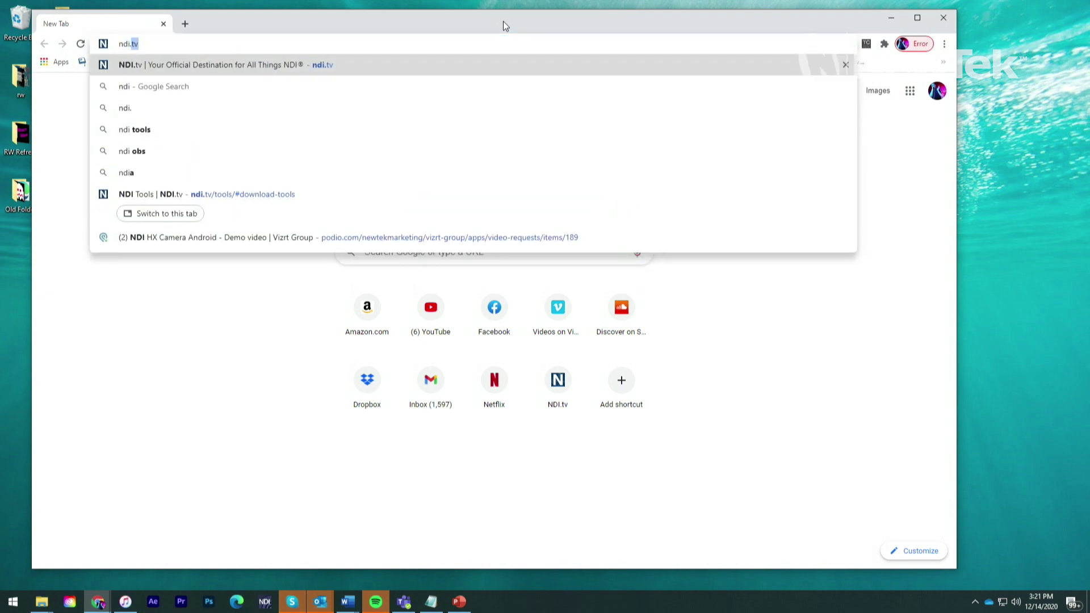
{"action": "key", "text": "Return"}
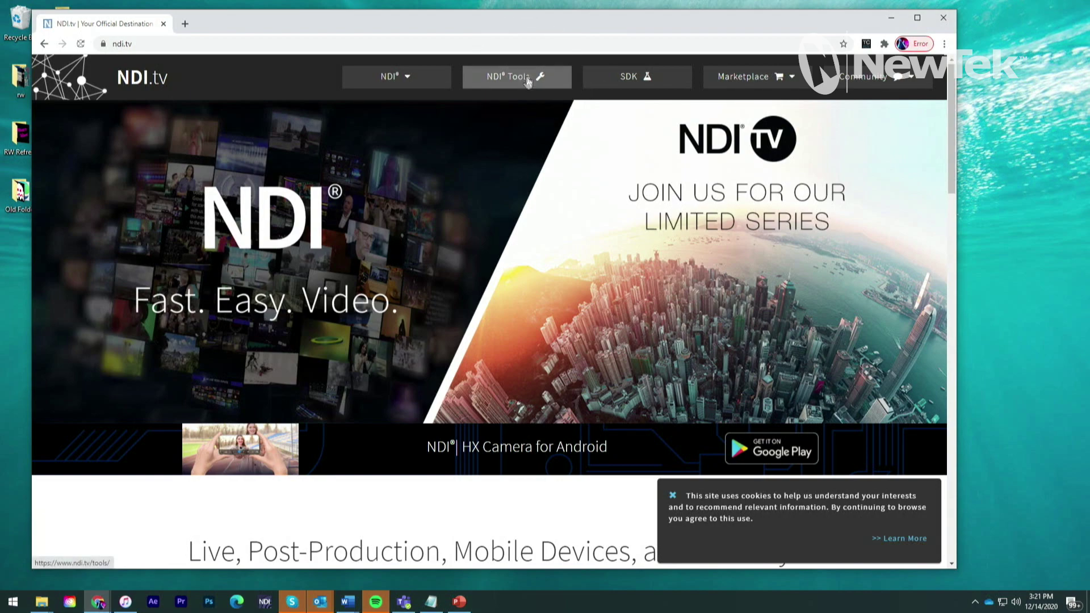
{"action": "left_click", "coordinate": [528, 81]}
{"action": "scroll", "coordinate": [773, 452], "scroll_direction": "down", "scroll_amount": 3}
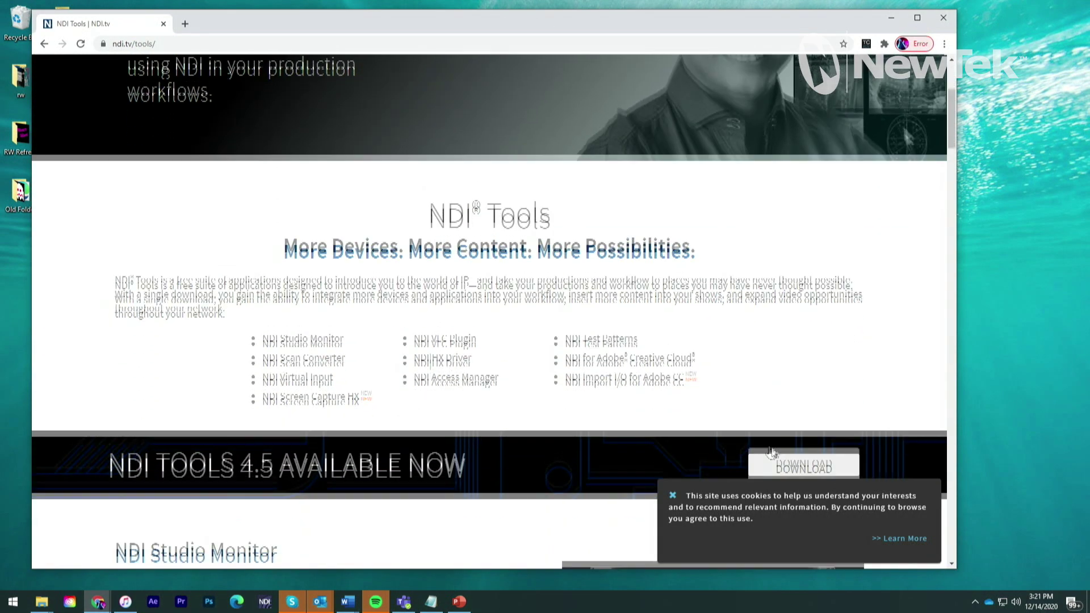
{"action": "scroll", "coordinate": [772, 451], "scroll_direction": "down", "scroll_amount": 3}
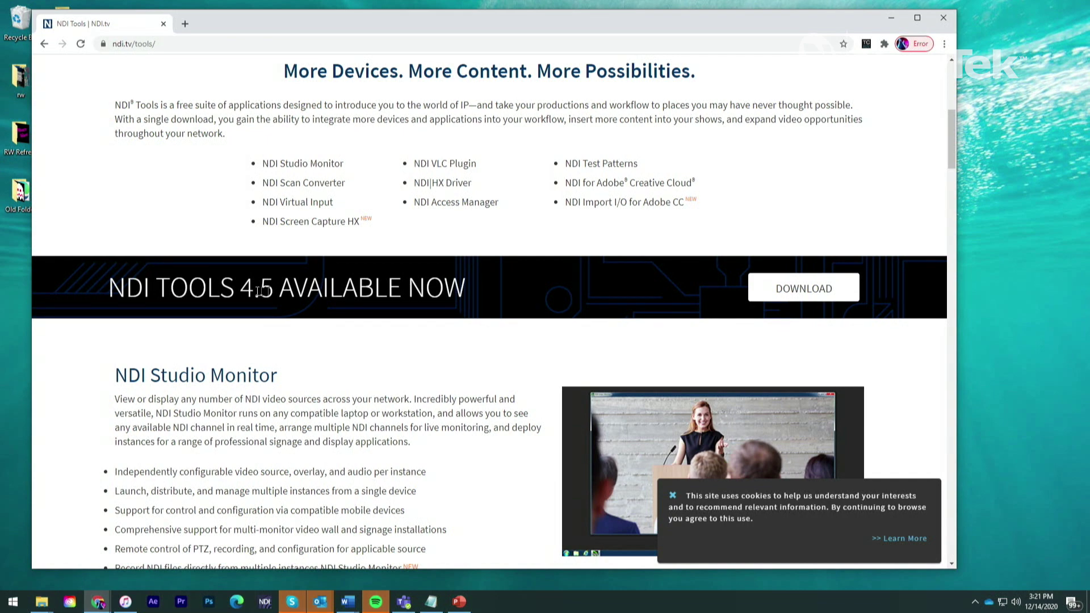
Reach the NDI Tools for Windows download form, then minimize Chrome to show the desktop.
{"action": "left_click", "coordinate": [816, 296]}
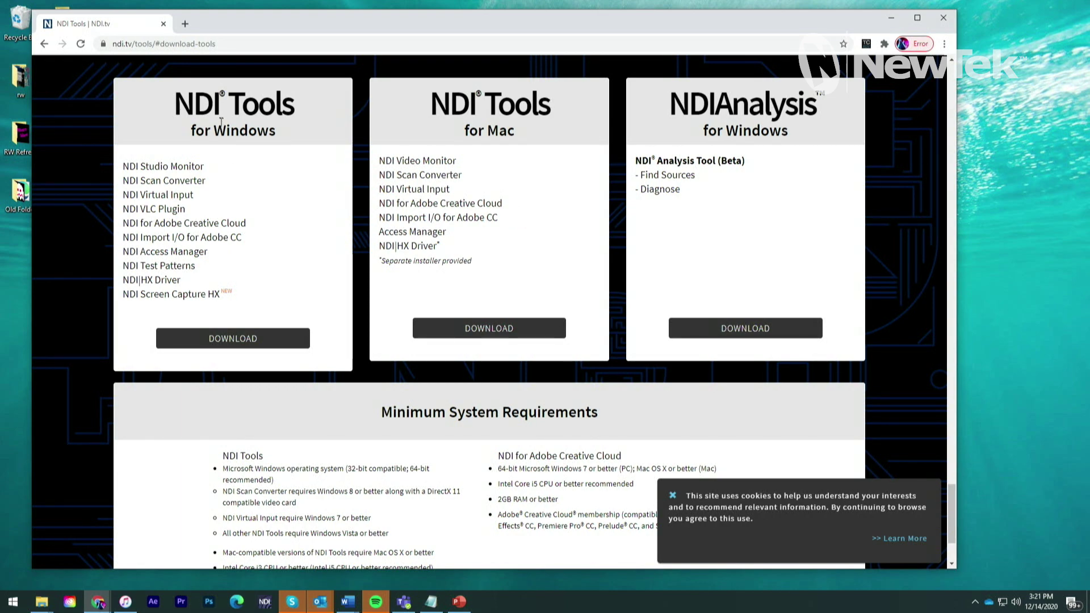
{"action": "left_click", "coordinate": [232, 339]}
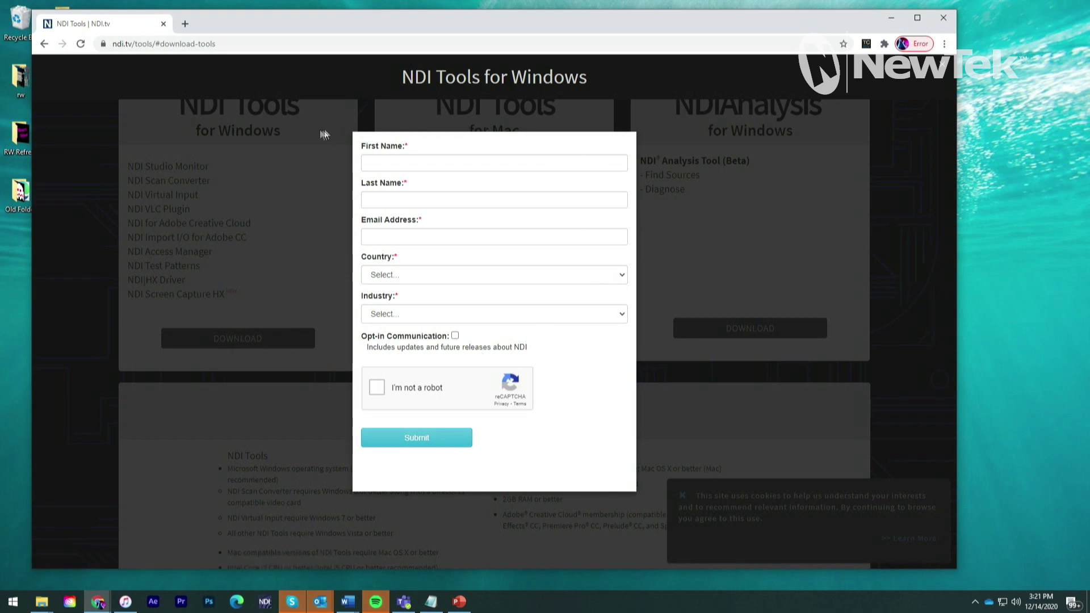
{"action": "left_click", "coordinate": [891, 17]}
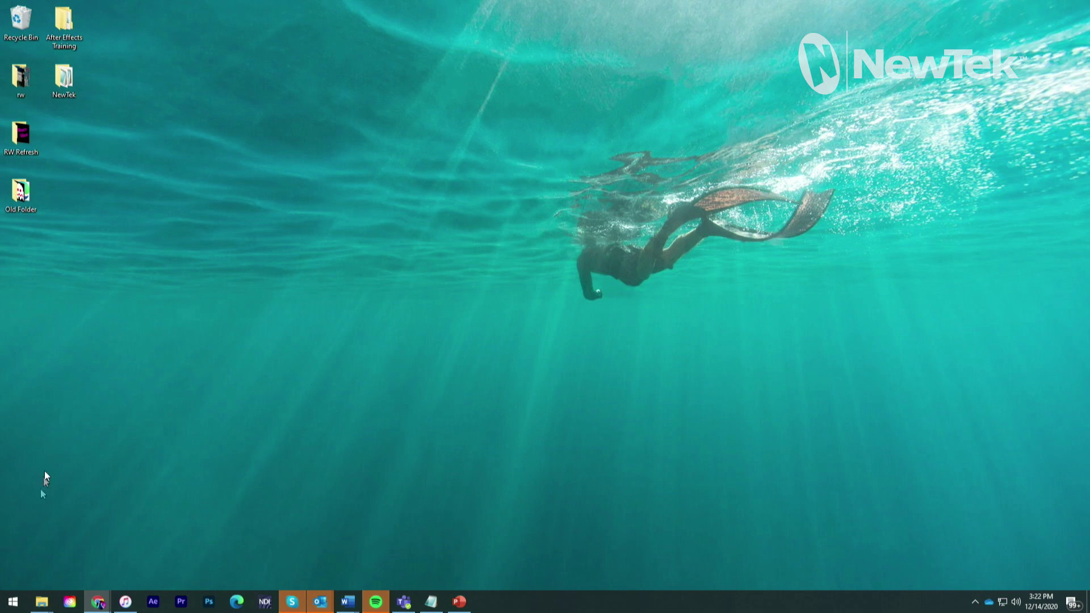
Launch Screen Capture from the Start menu's NDI 4 Tools folder.
{"action": "left_click", "coordinate": [13, 602]}
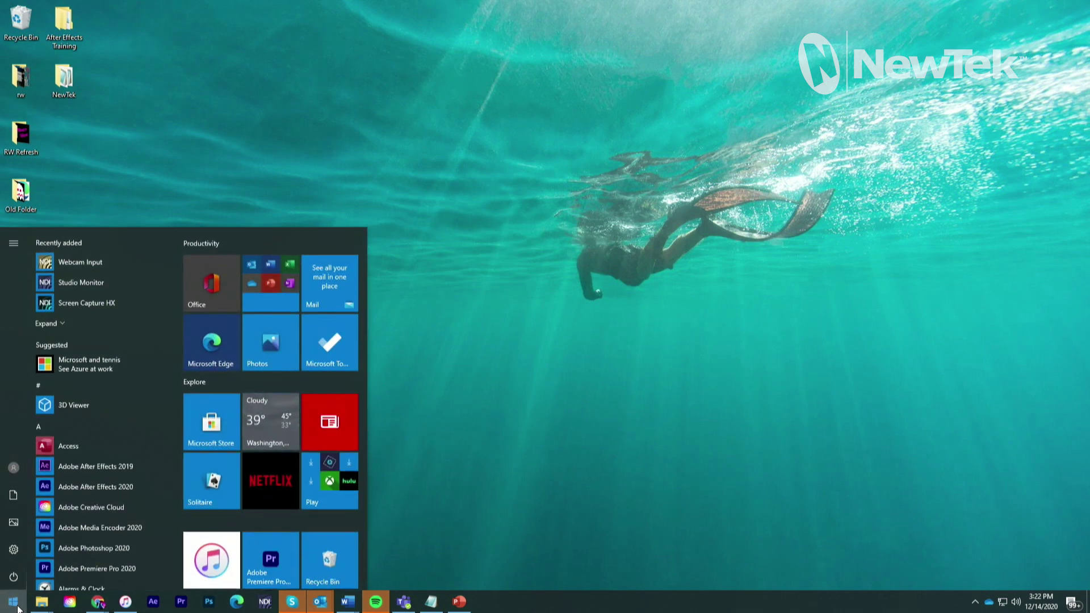
{"action": "scroll", "coordinate": [88, 449], "scroll_direction": "down", "scroll_amount": 15}
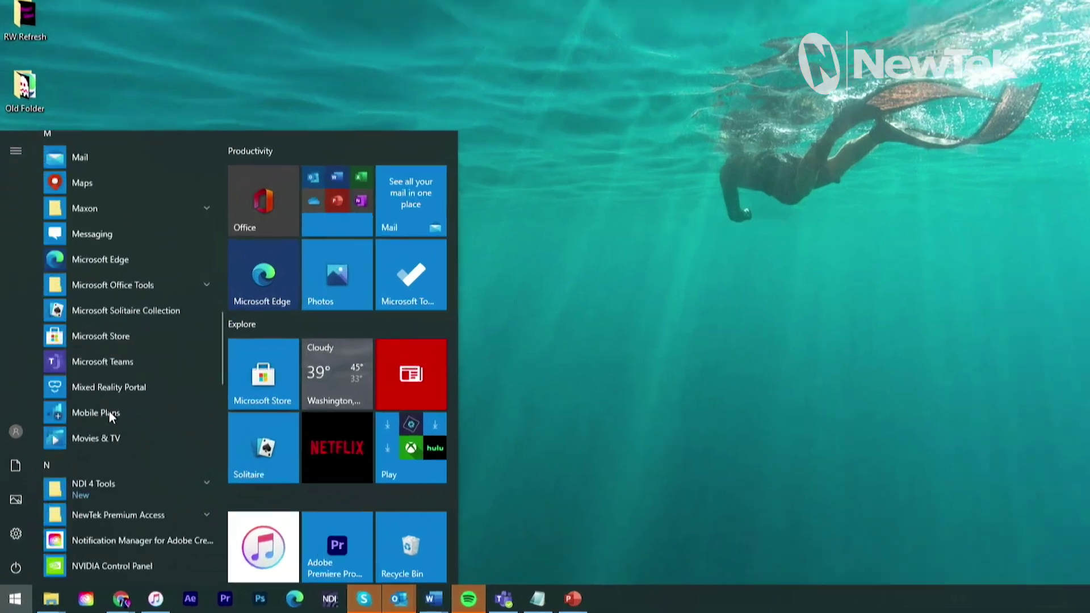
{"action": "scroll", "coordinate": [109, 412], "scroll_direction": "down", "scroll_amount": 10}
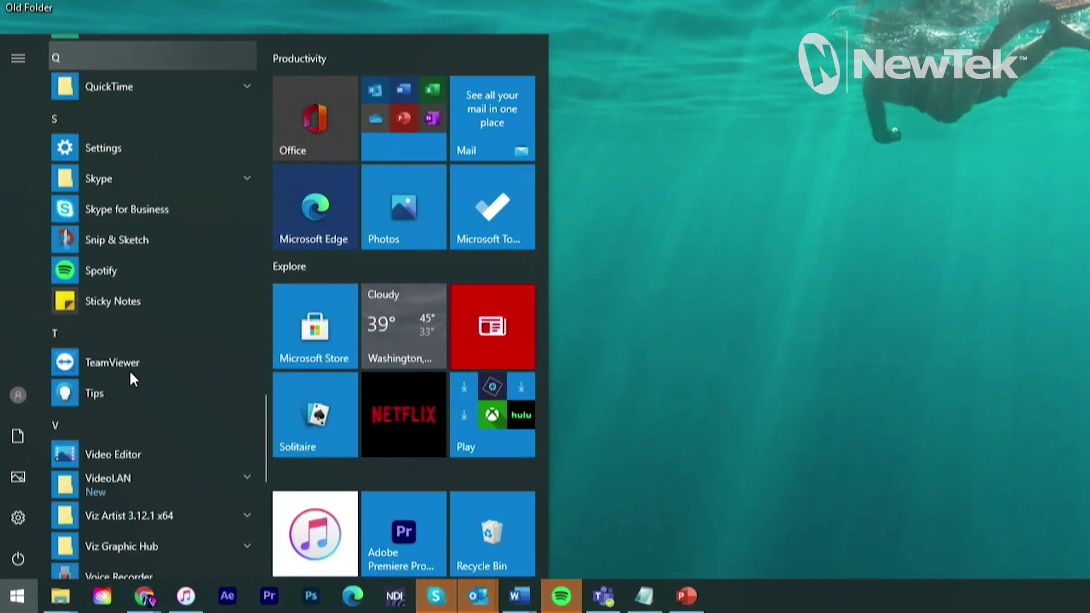
{"action": "scroll", "coordinate": [130, 373], "scroll_direction": "up", "scroll_amount": 8}
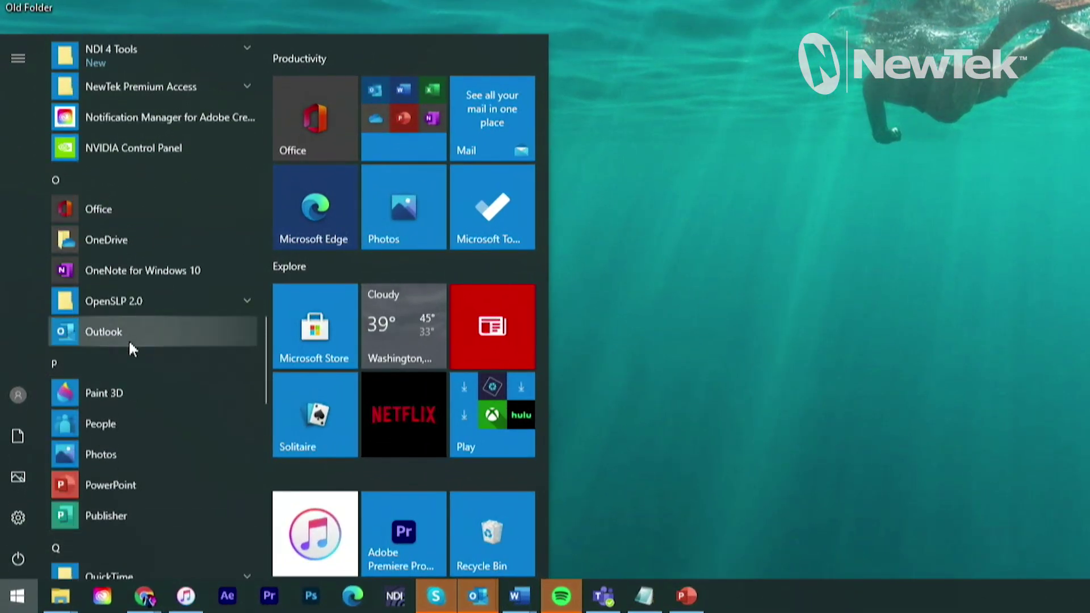
{"action": "scroll", "coordinate": [139, 358], "scroll_direction": "up", "scroll_amount": 3}
{"action": "left_click", "coordinate": [247, 215]}
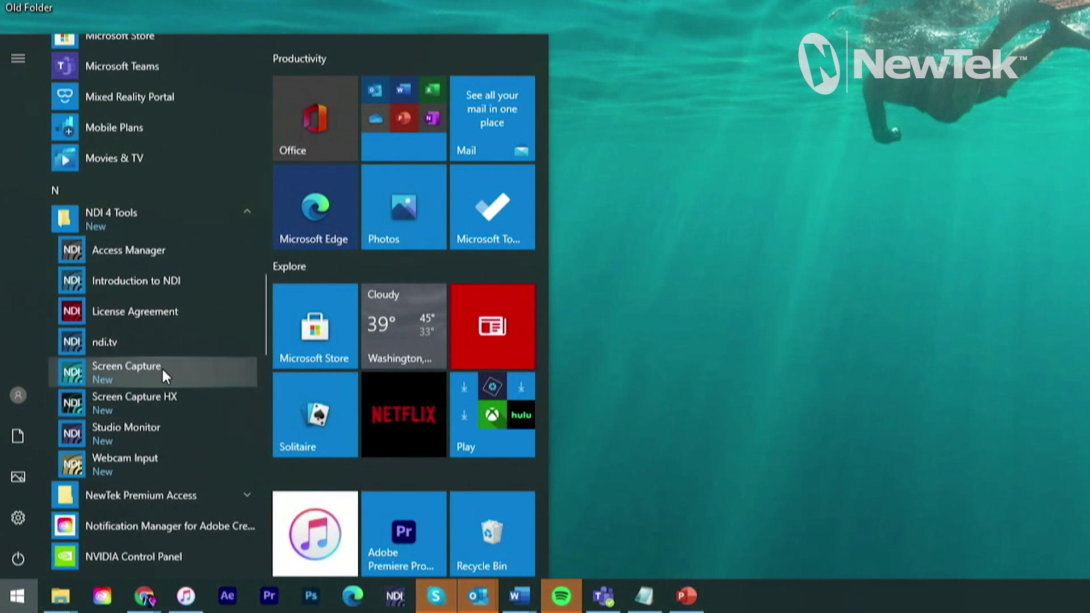
{"action": "left_click", "coordinate": [698, 226]}
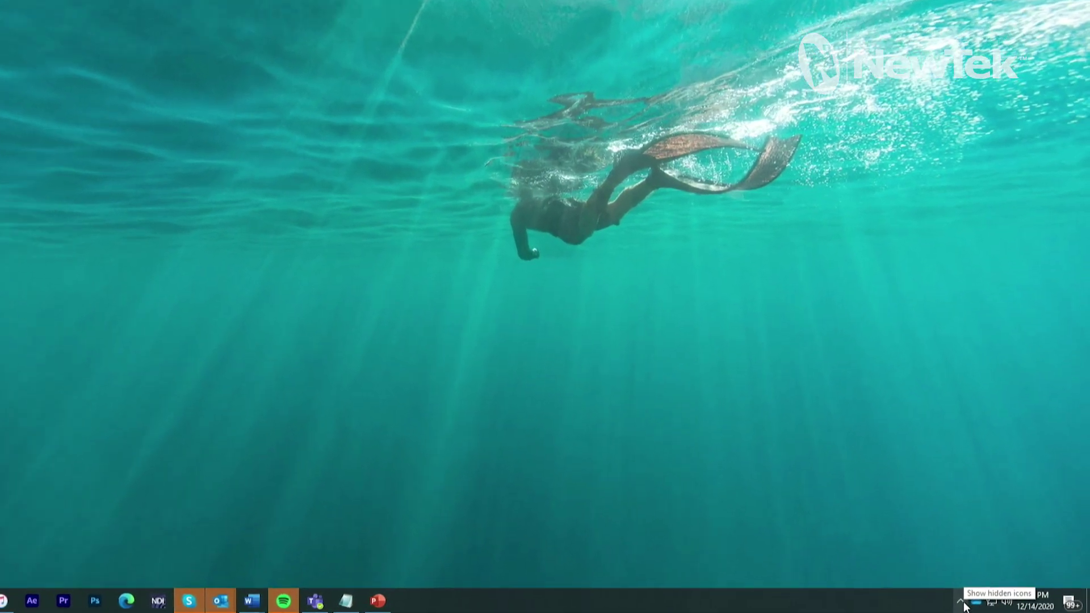
Show NDI Screen Capture's Capture Settings > Audio Source list from the tray icon, Silence checked.
{"action": "left_click", "coordinate": [976, 602]}
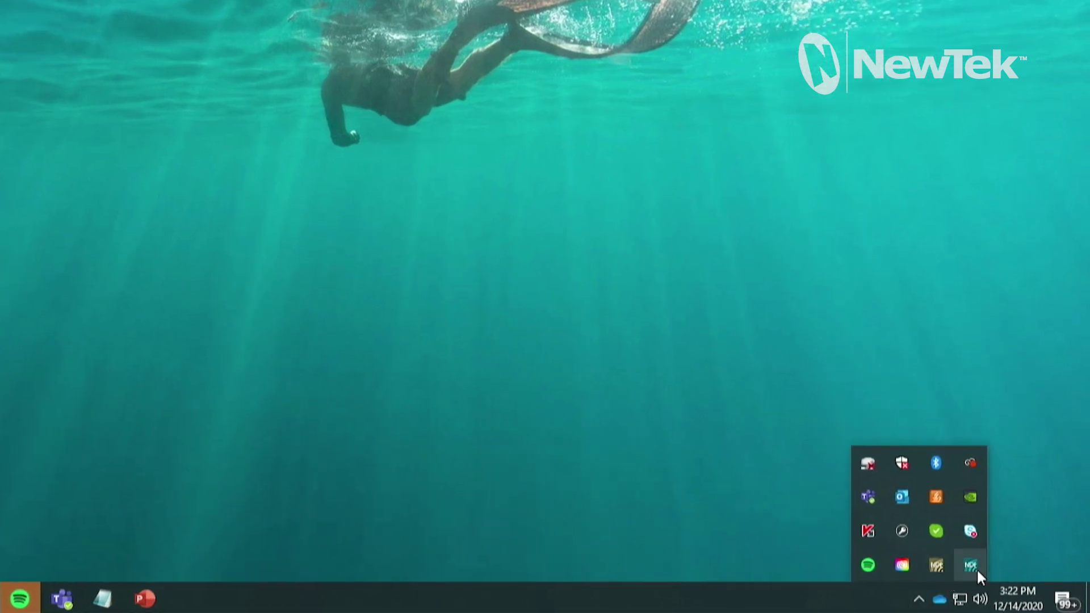
{"action": "left_click", "coordinate": [978, 570]}
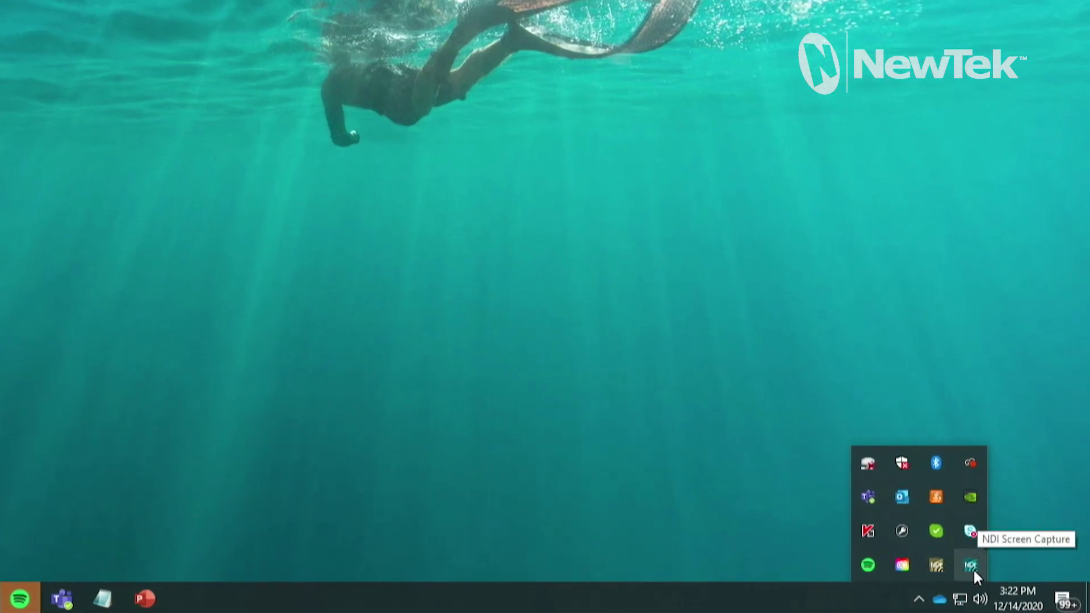
{"action": "right_click", "coordinate": [975, 571]}
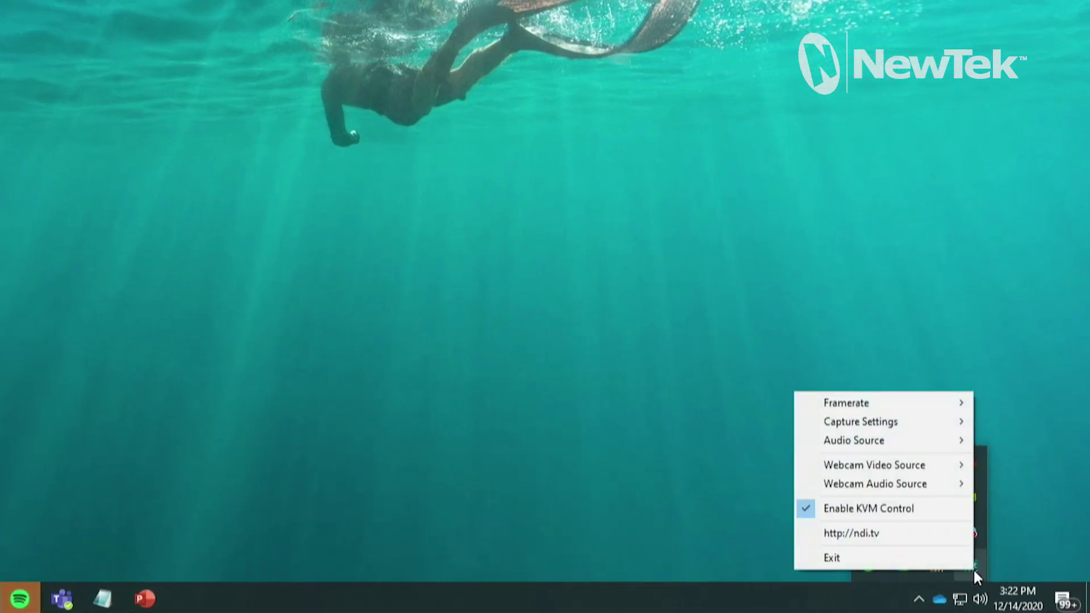
{"action": "mouse_move", "coordinate": [913, 406]}
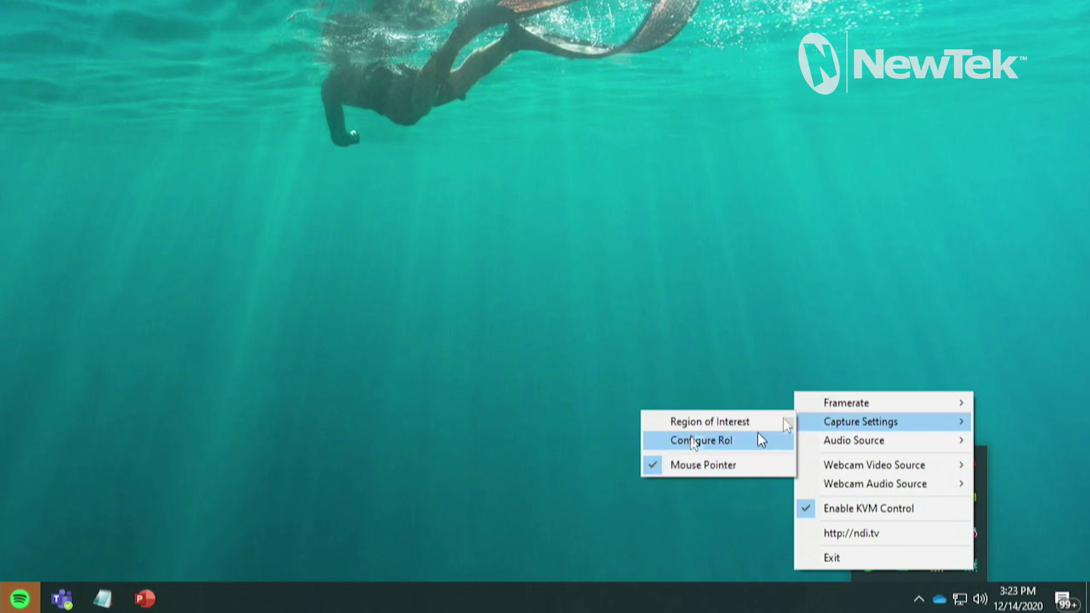
{"action": "mouse_move", "coordinate": [822, 433]}
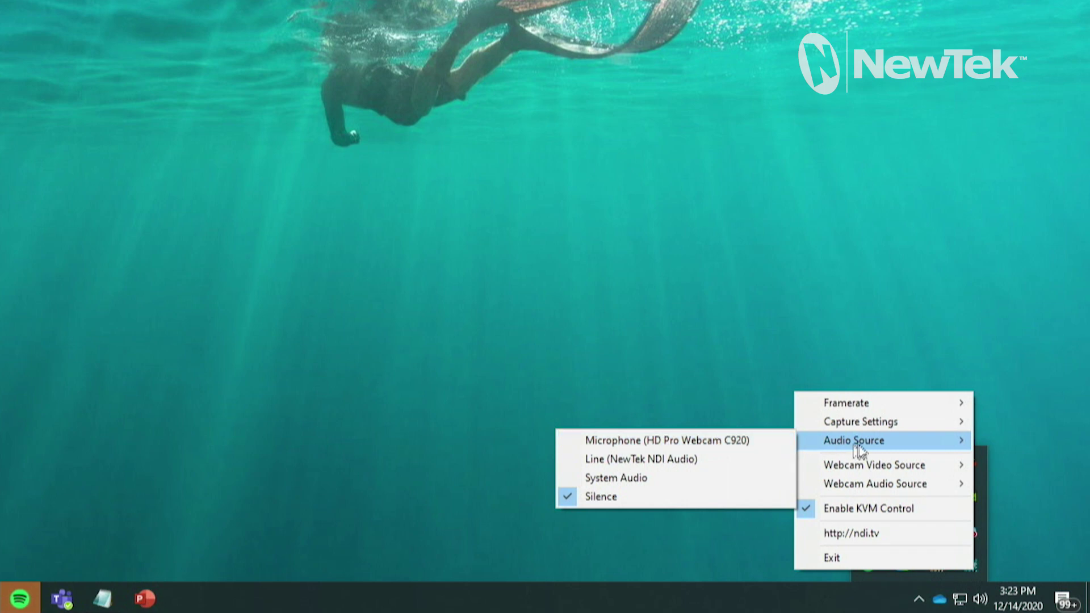
Check the Audio Source, Webcam Video Source and Webcam Audio Source options, leaving Silence and None.
{"action": "mouse_move", "coordinate": [871, 464]}
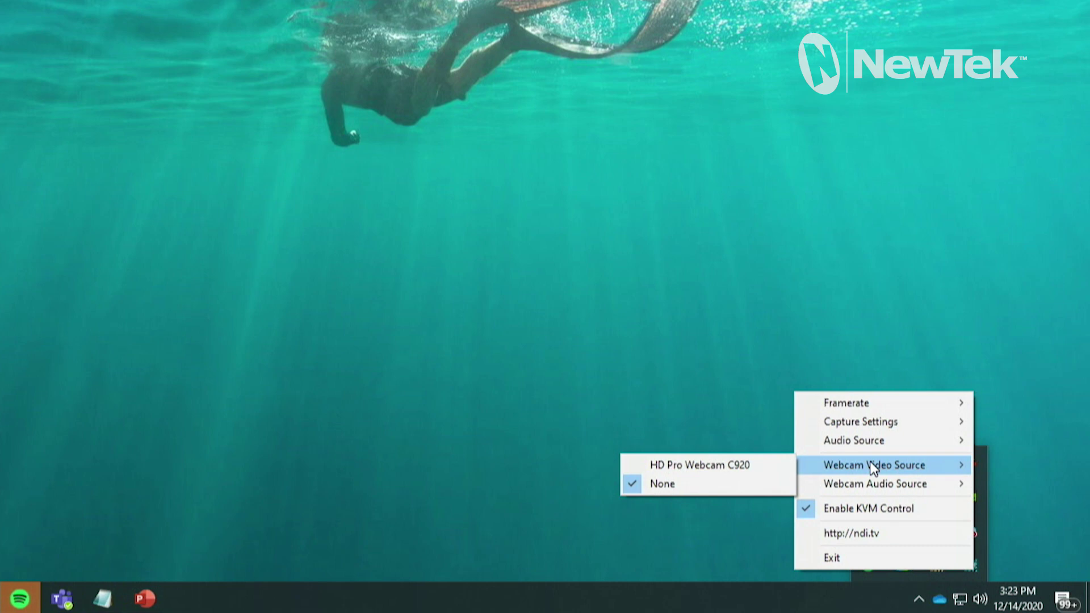
{"action": "mouse_move", "coordinate": [878, 482]}
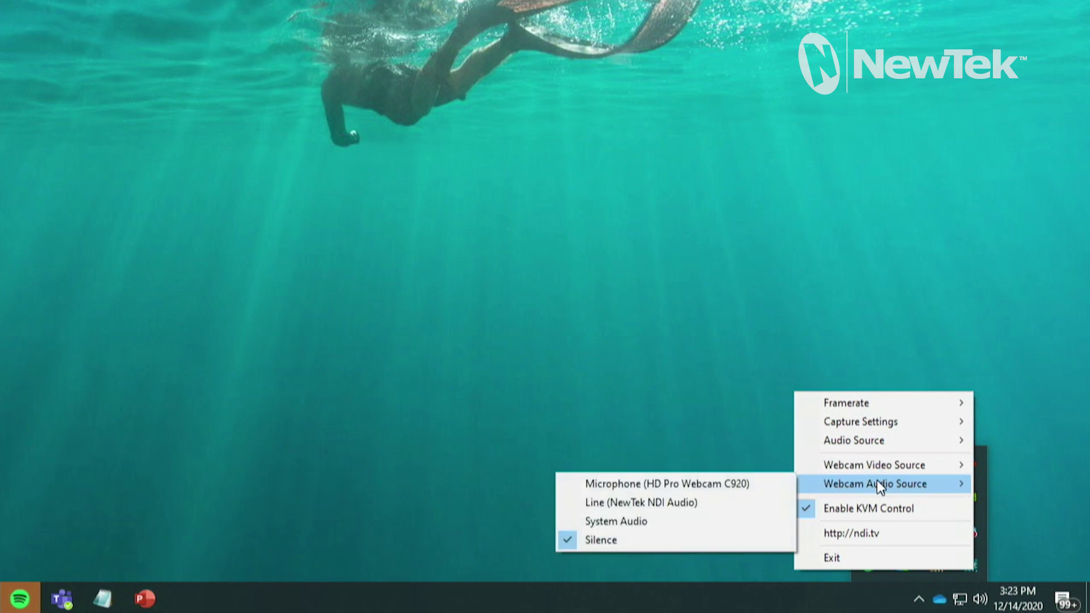
{"action": "left_click", "coordinate": [899, 512]}
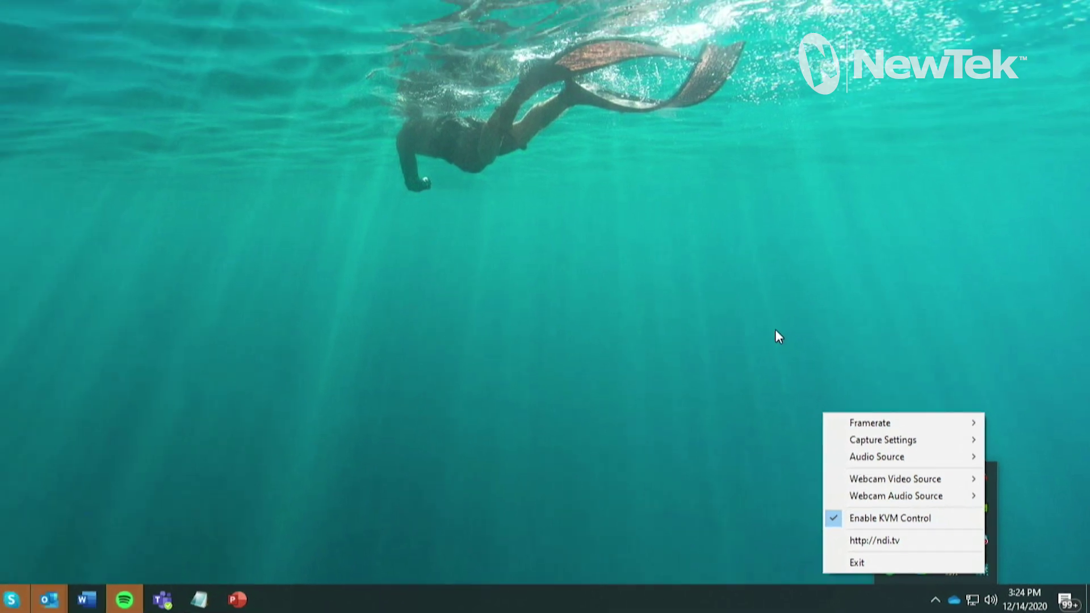
{"action": "left_click", "coordinate": [778, 336]}
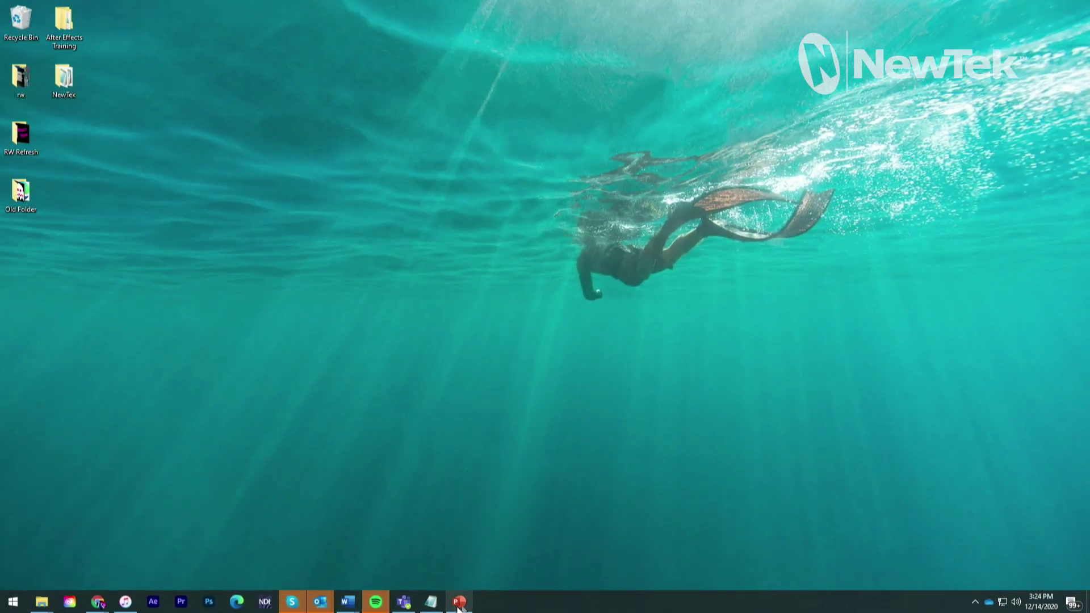
Bring up the spark presentation and run it from the beginning in Presenter View.
{"action": "left_click", "coordinate": [423, 541]}
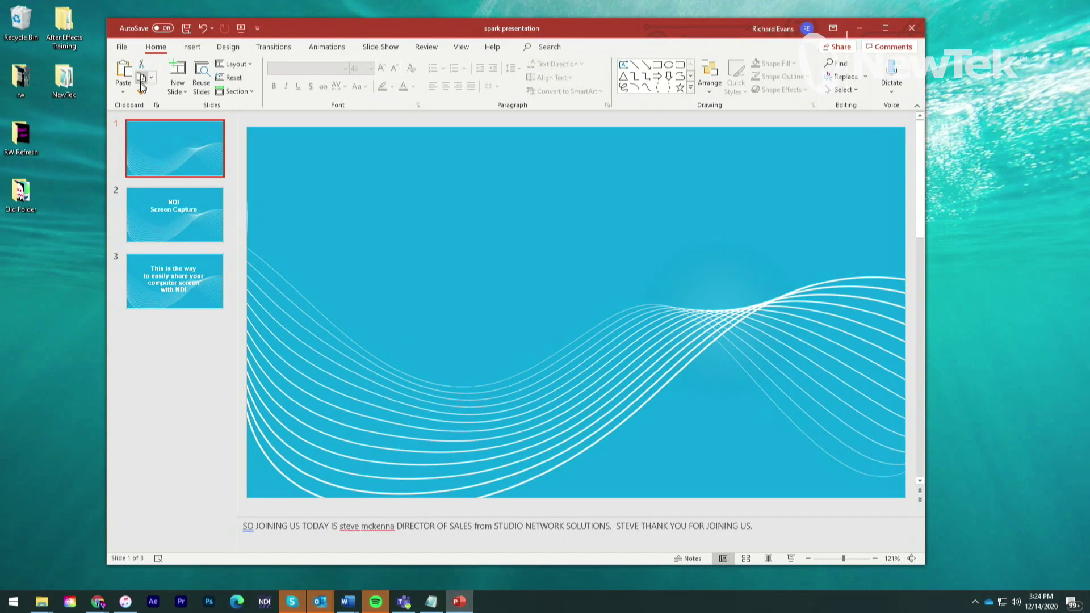
{"action": "left_click", "coordinate": [241, 28]}
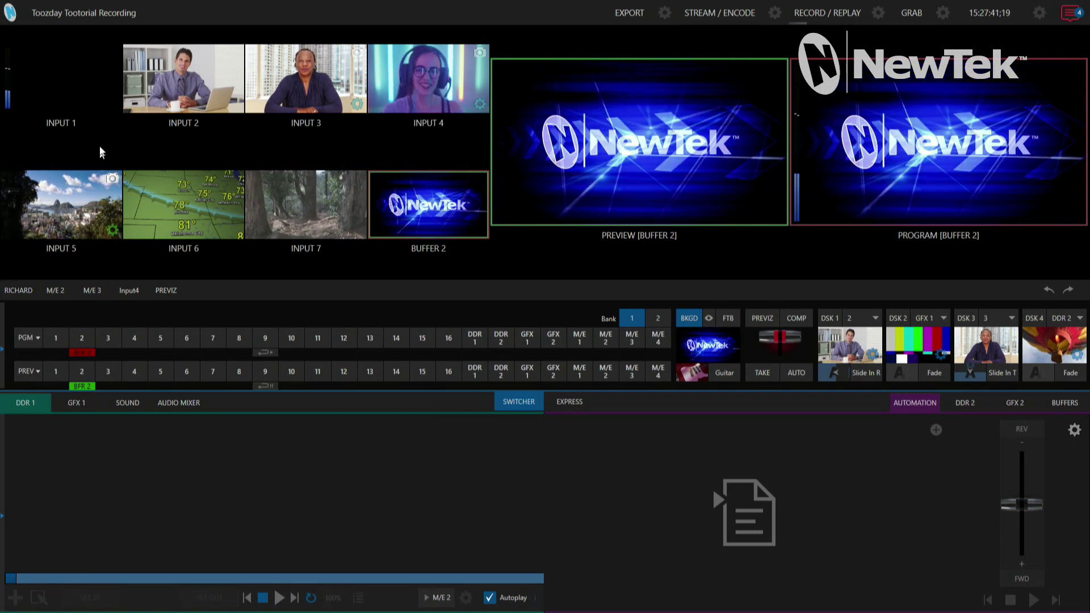
Set TriCaster Input 1's source to the NVIDIA GeForce GTX 1650 1 screen capture.
{"action": "mouse_move", "coordinate": [79, 94]}
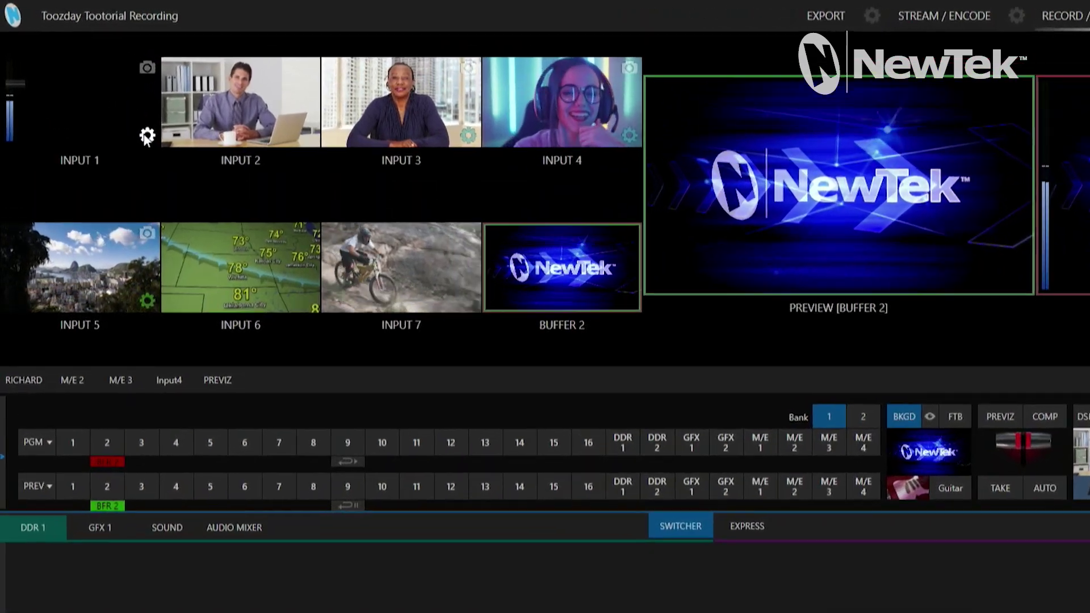
{"action": "left_click", "coordinate": [112, 103]}
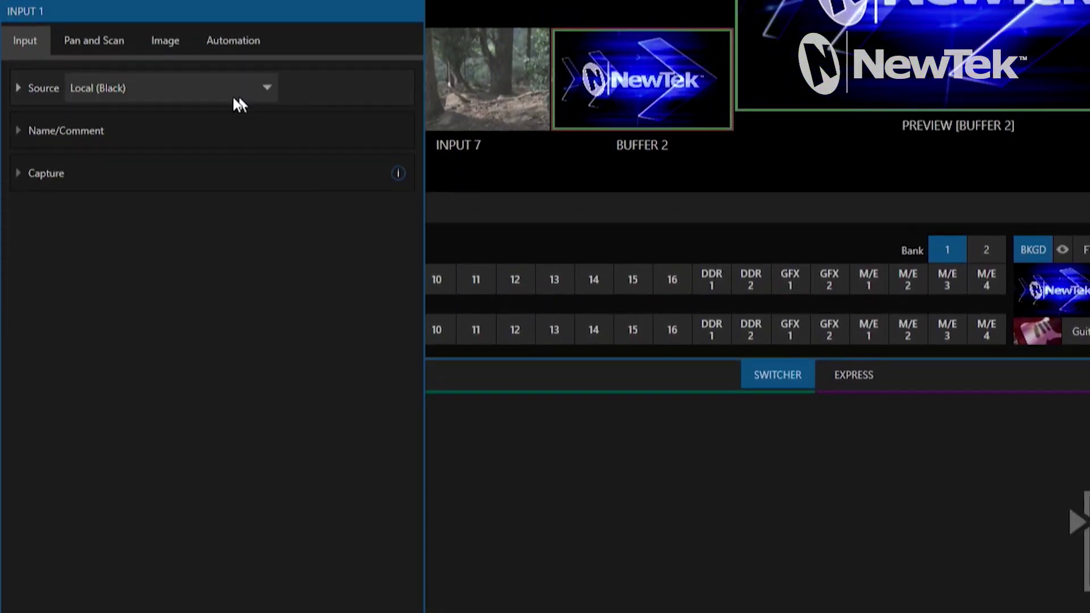
{"action": "left_click", "coordinate": [225, 95]}
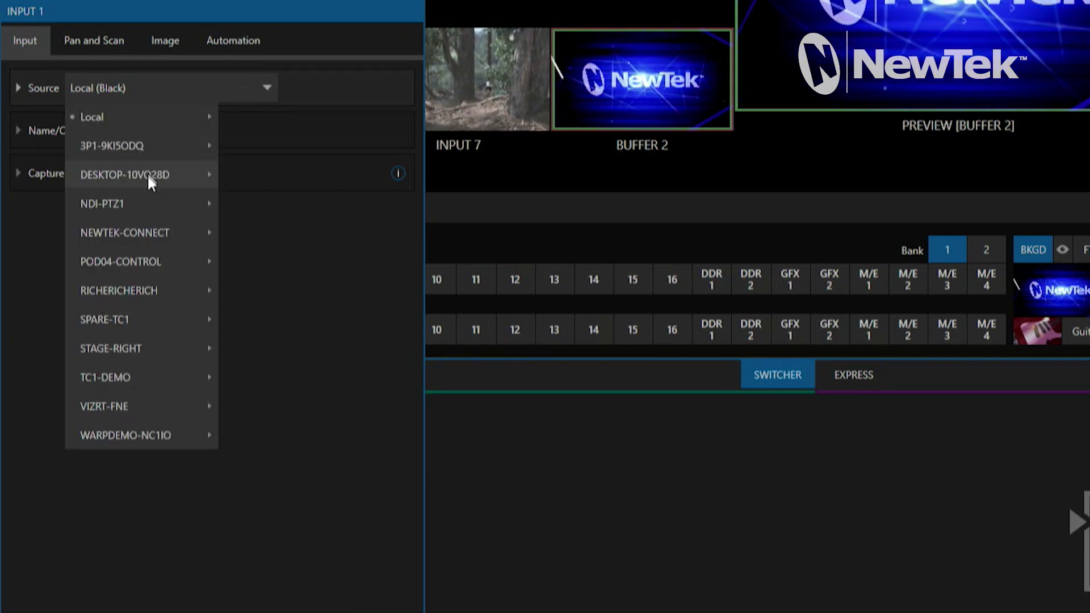
{"action": "mouse_move", "coordinate": [146, 250]}
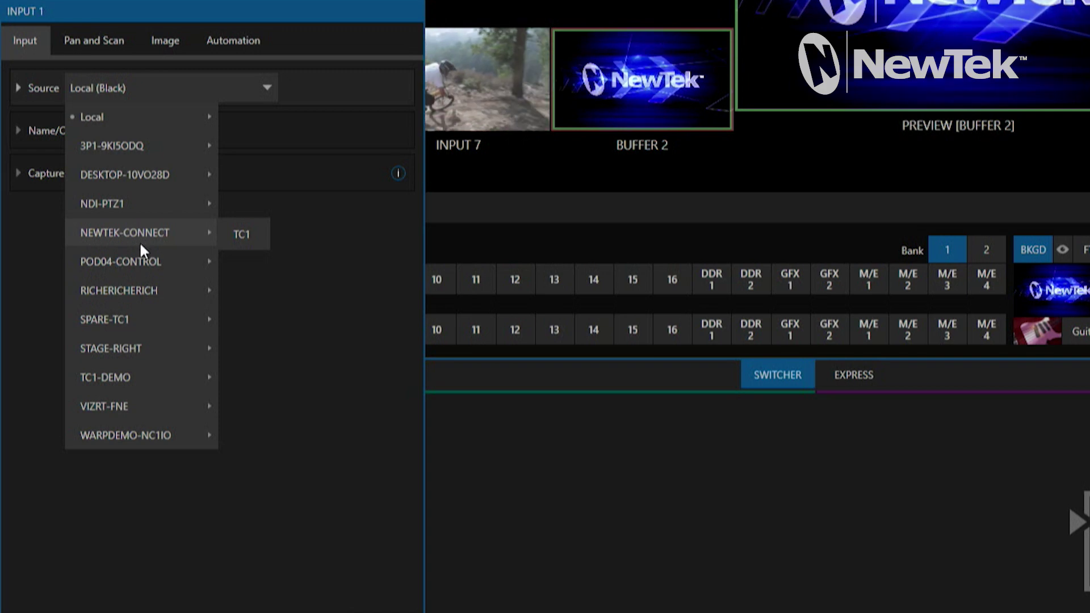
{"action": "mouse_move", "coordinate": [132, 292]}
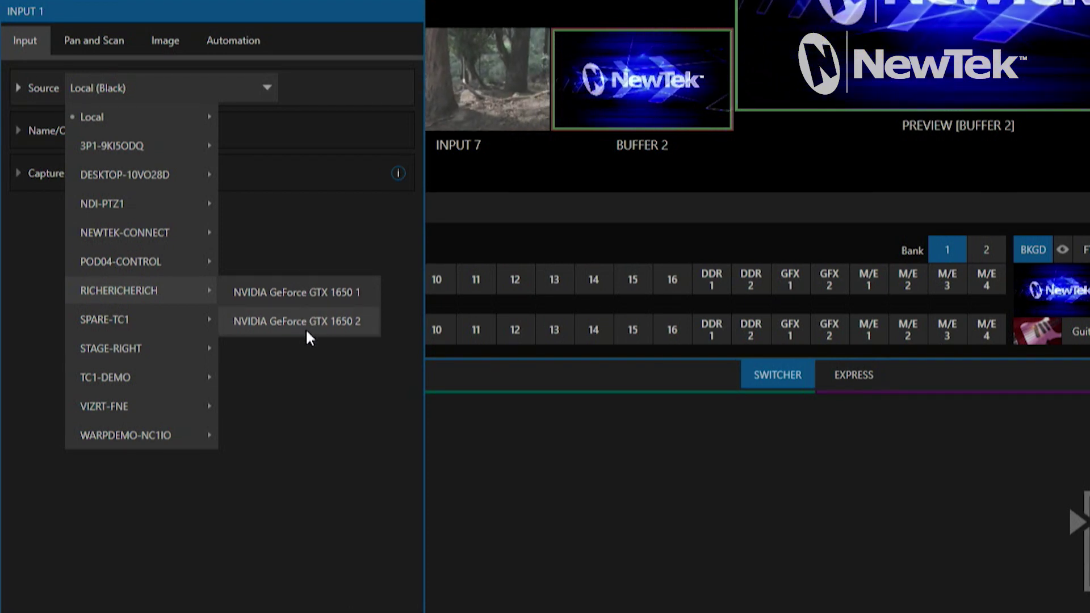
{"action": "left_click", "coordinate": [315, 299]}
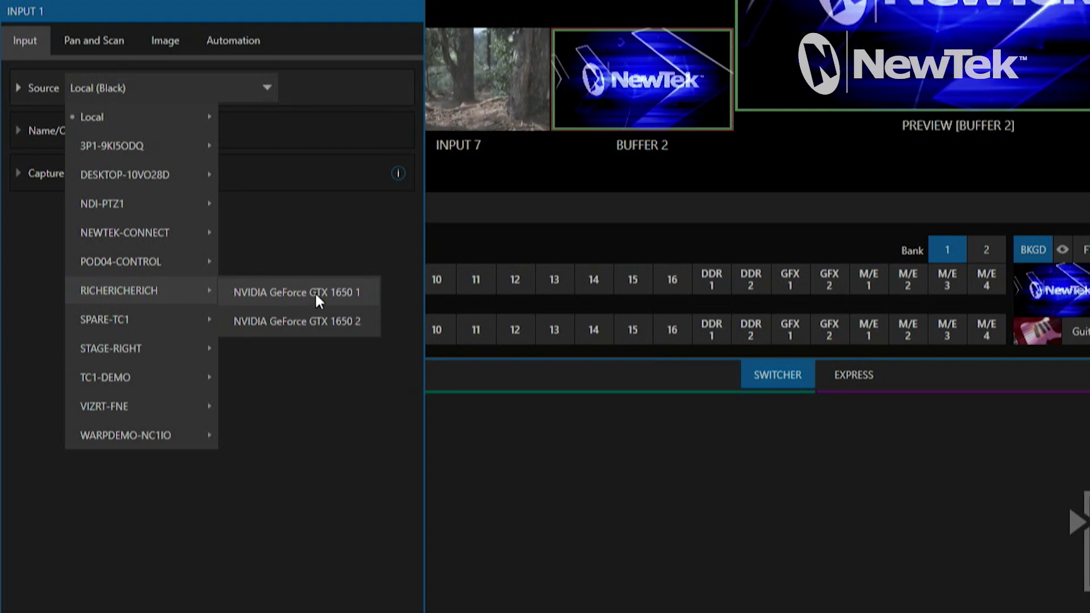
{"action": "left_click", "coordinate": [317, 295]}
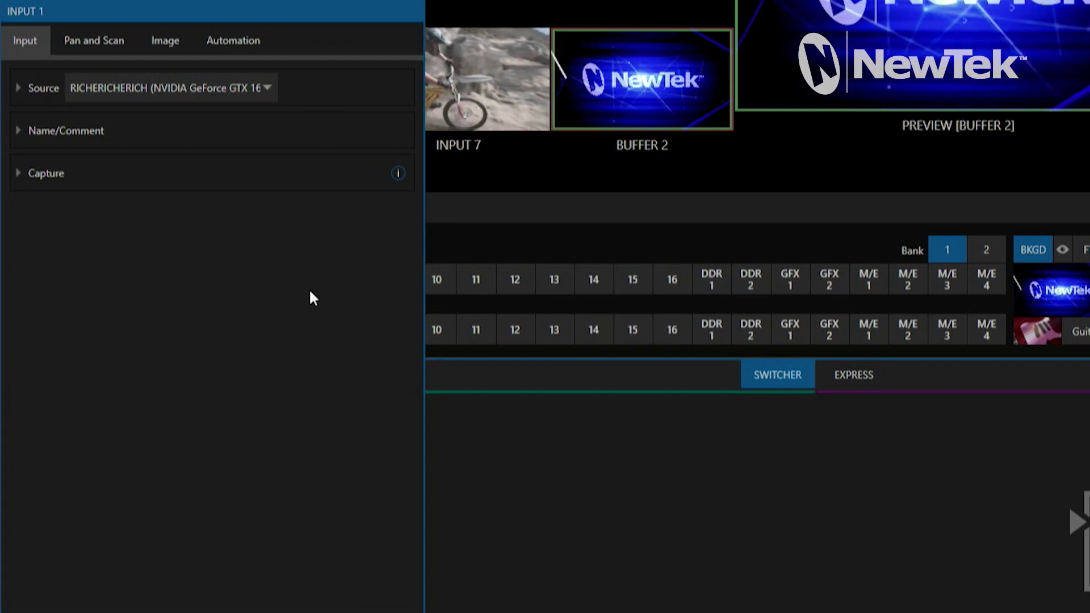
{"action": "key", "text": "Escape"}
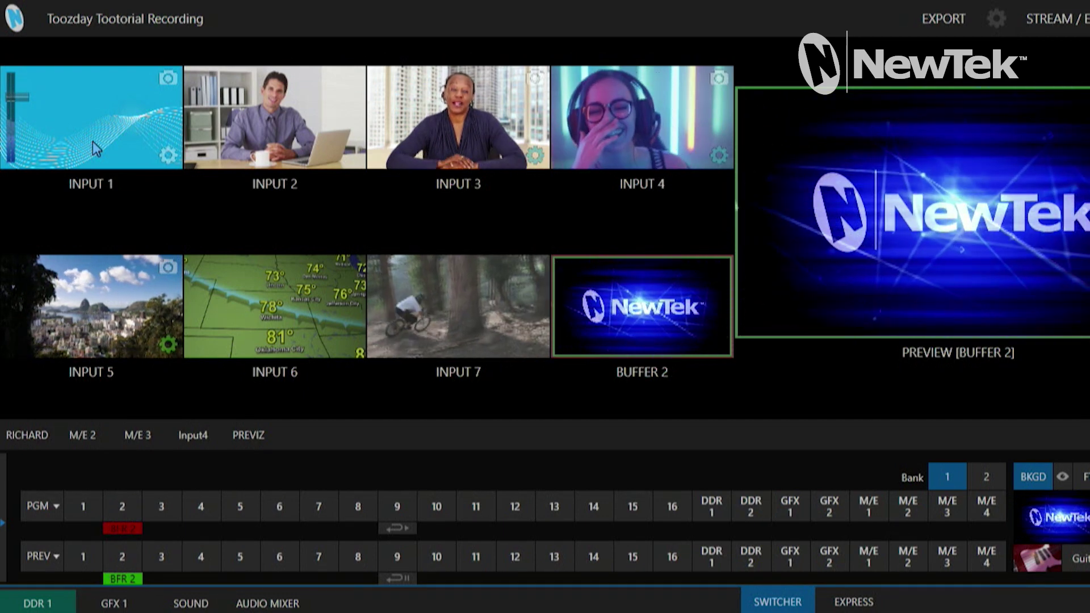
Take Input 1 to program and slide in the DSK 1 presenter overlay.
{"action": "left_click", "coordinate": [93, 142]}
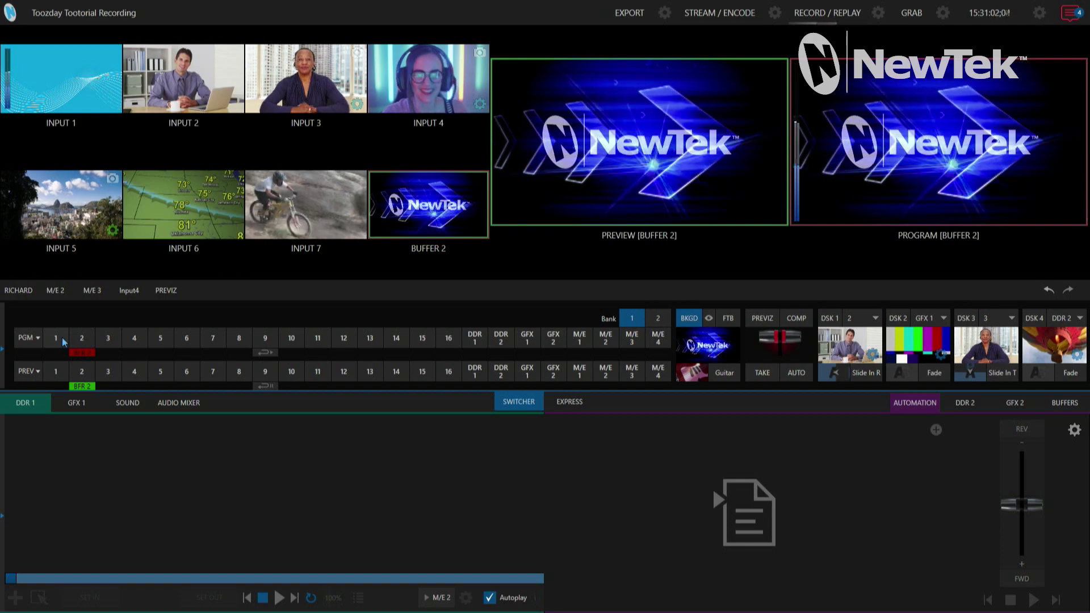
{"action": "left_click", "coordinate": [56, 339]}
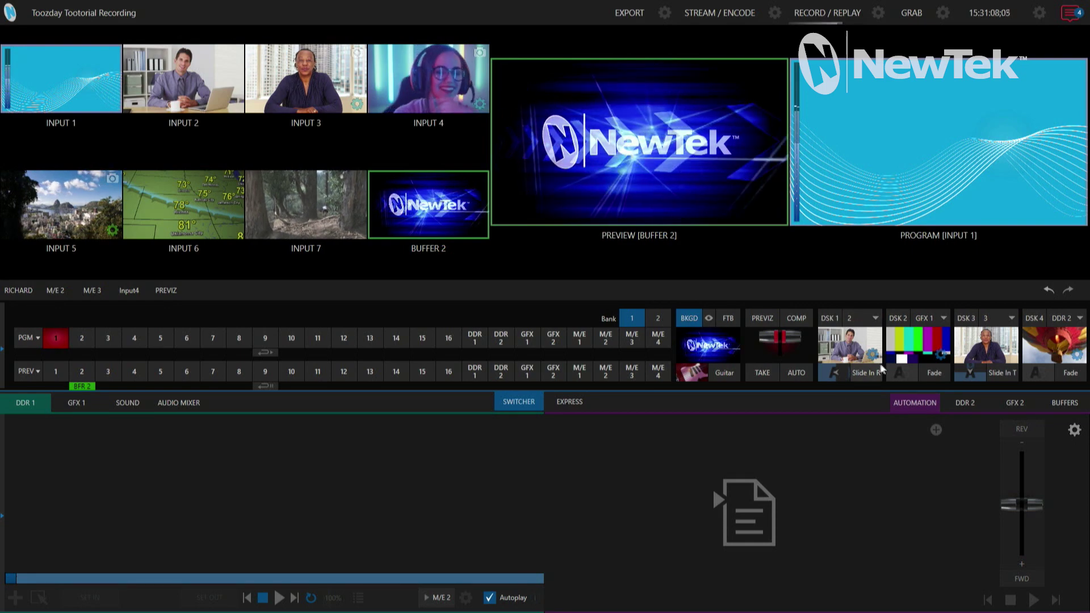
{"action": "left_click", "coordinate": [871, 373]}
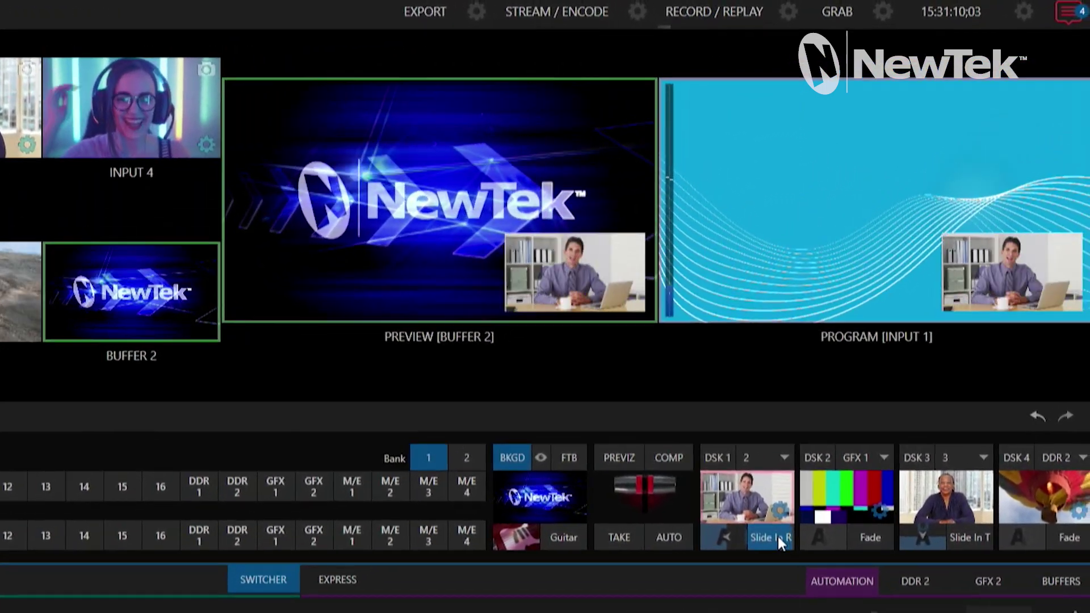